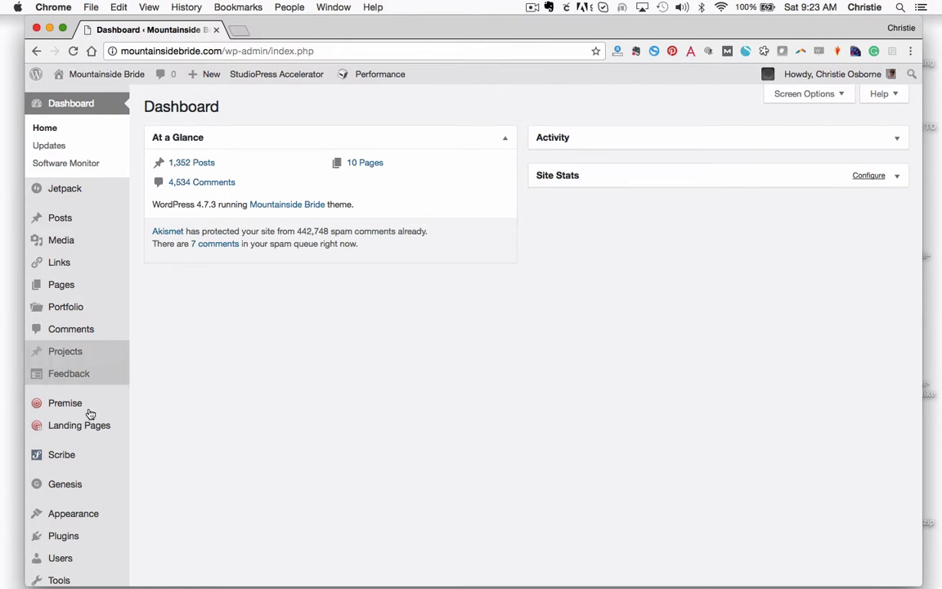
# Open the form for adding a new user and enter the person's email address as both username and email
pyautogui.moveTo(62, 560)
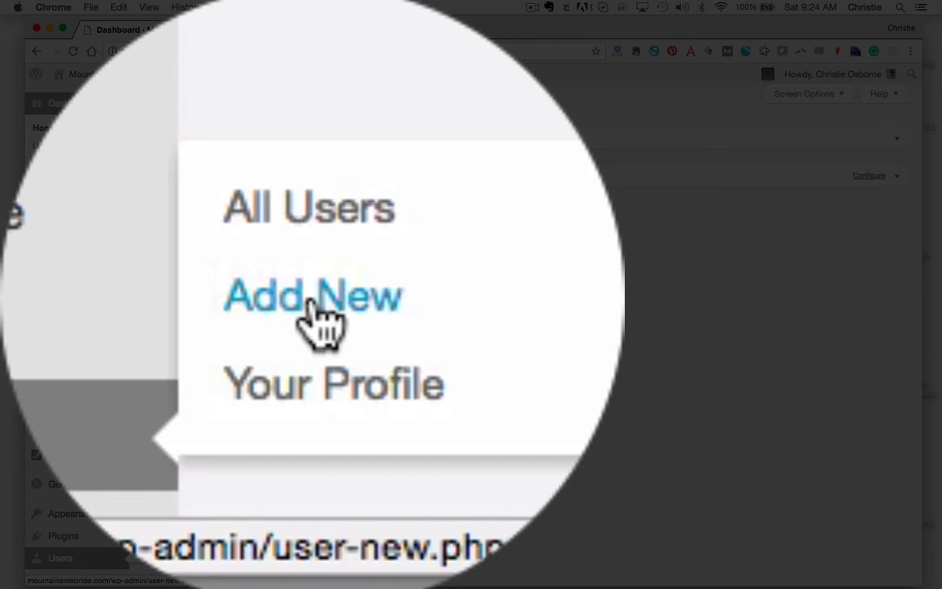
pyautogui.click(315, 301)
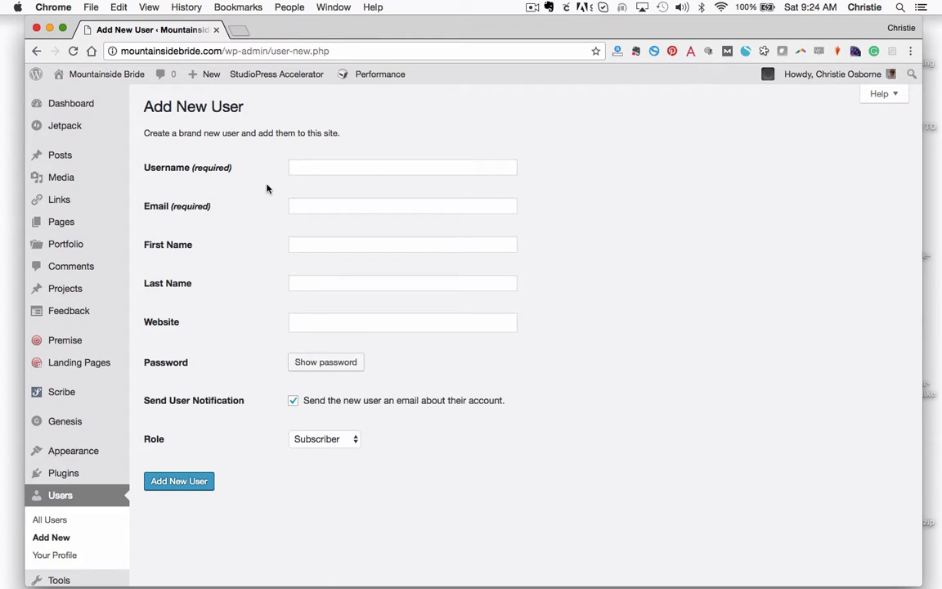
pyautogui.click(310, 170)
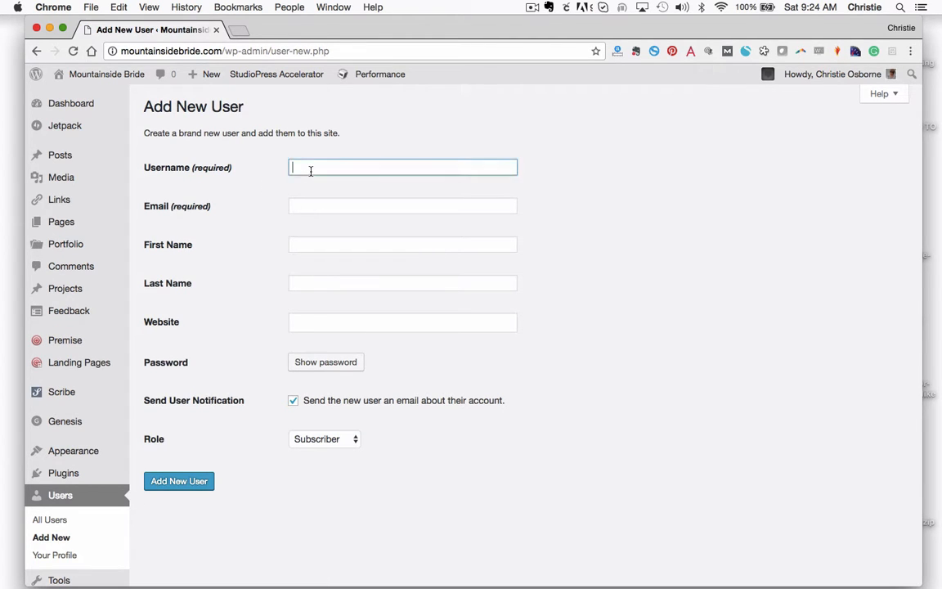
pyautogui.press('super+v')
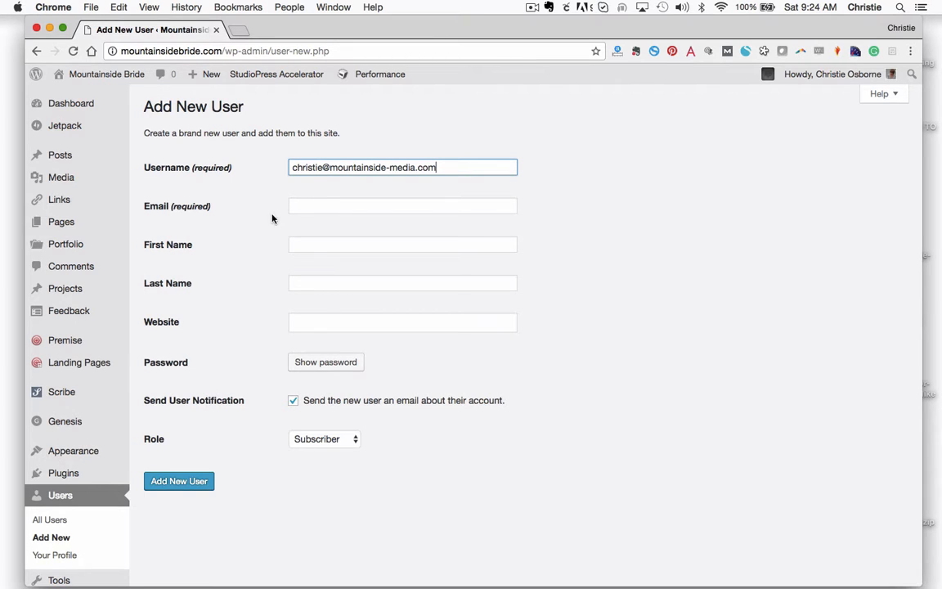
pyautogui.click(305, 209)
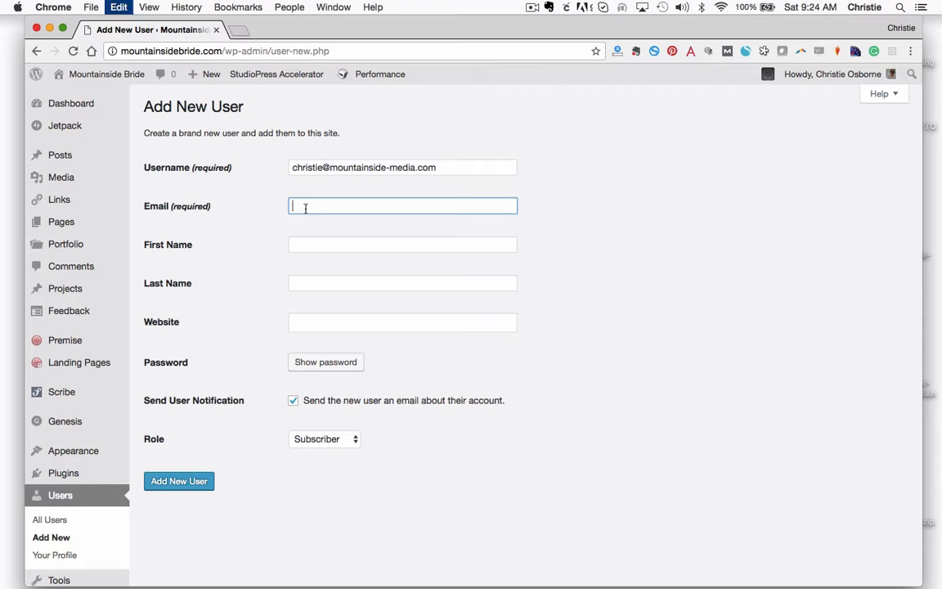
pyautogui.press('super+v')
pyautogui.click(261, 210)
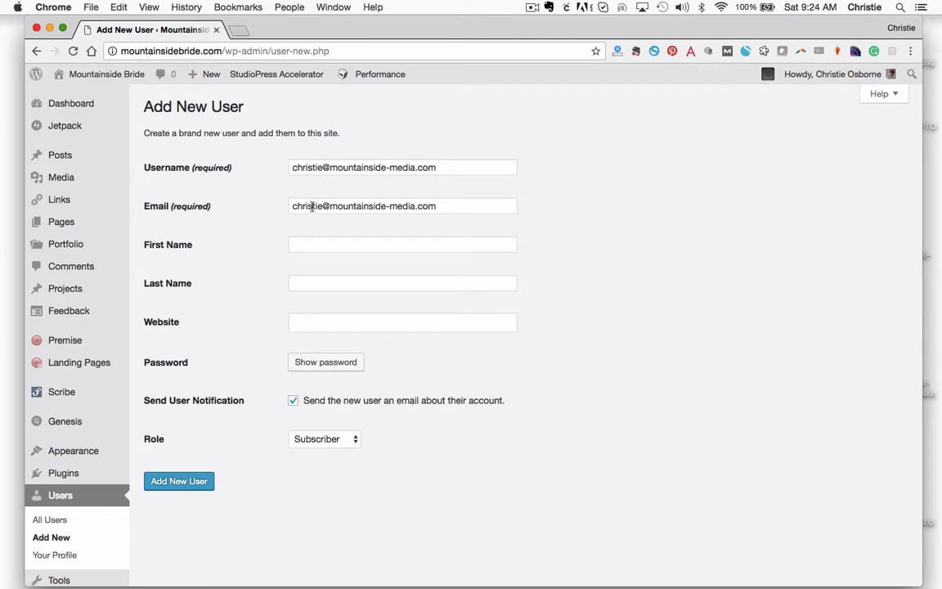
# Fill in the new user's first and last name using the autofill suggestion
pyautogui.click(313, 246)
pyautogui.write('Chritsie')
pyautogui.press('BackSpace')
pyautogui.press('BackSpace')
pyautogui.press('BackSpace')
pyautogui.press('BackSpace')
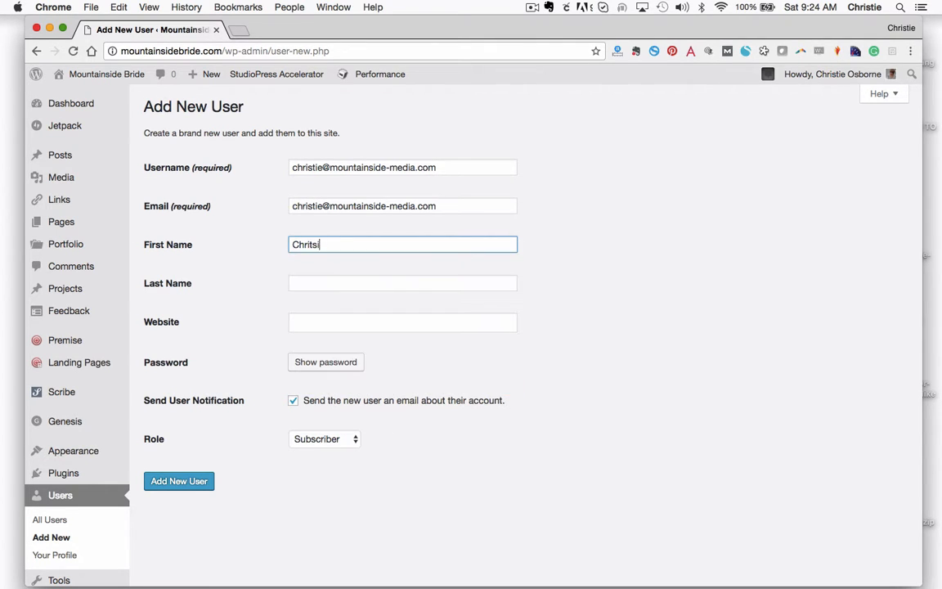
pyautogui.press('Down')
pyautogui.press('Return')
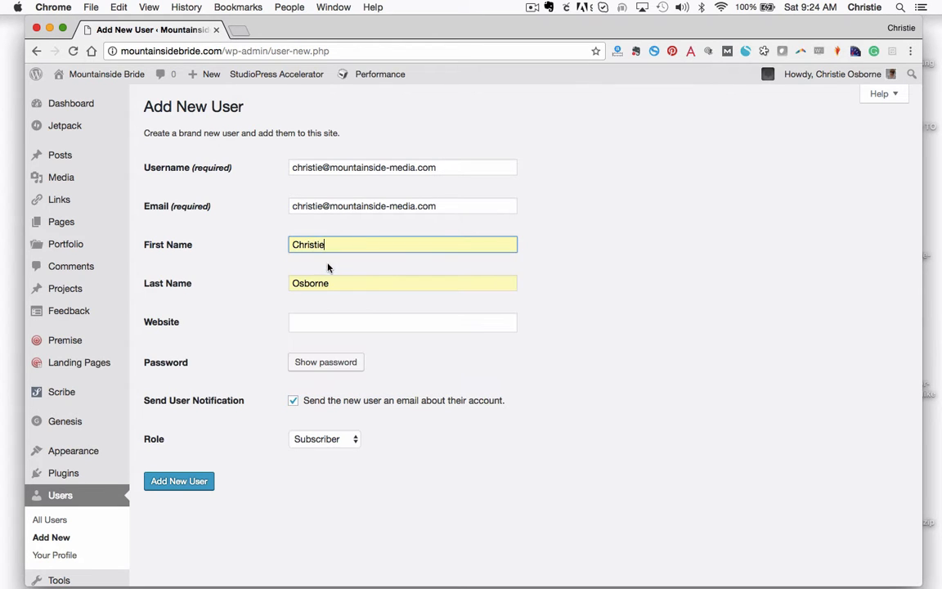
pyautogui.scroll(-3, 250, 333)
pyautogui.click(313, 265)
pyautogui.write('http://mountainside-media.com')
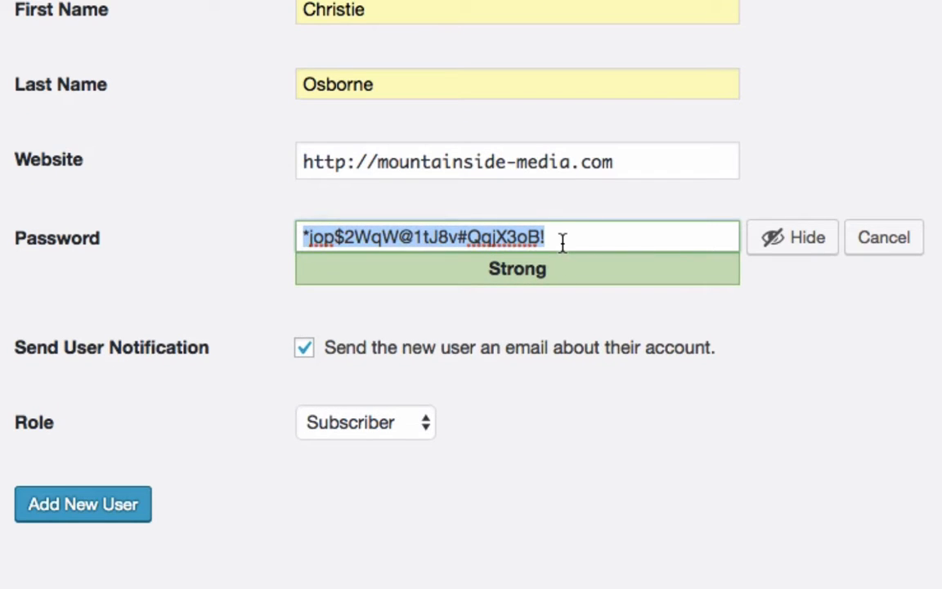
# Set the new user's role to Administrator, keeping the account email notification enabled
pyautogui.scroll(-2, 212, 294)
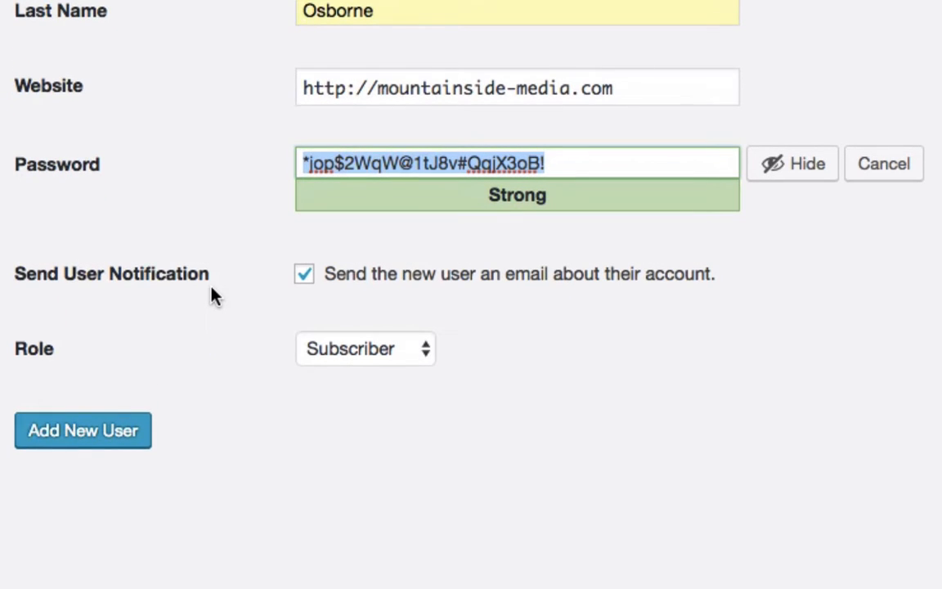
pyautogui.scroll(-3, 210, 296)
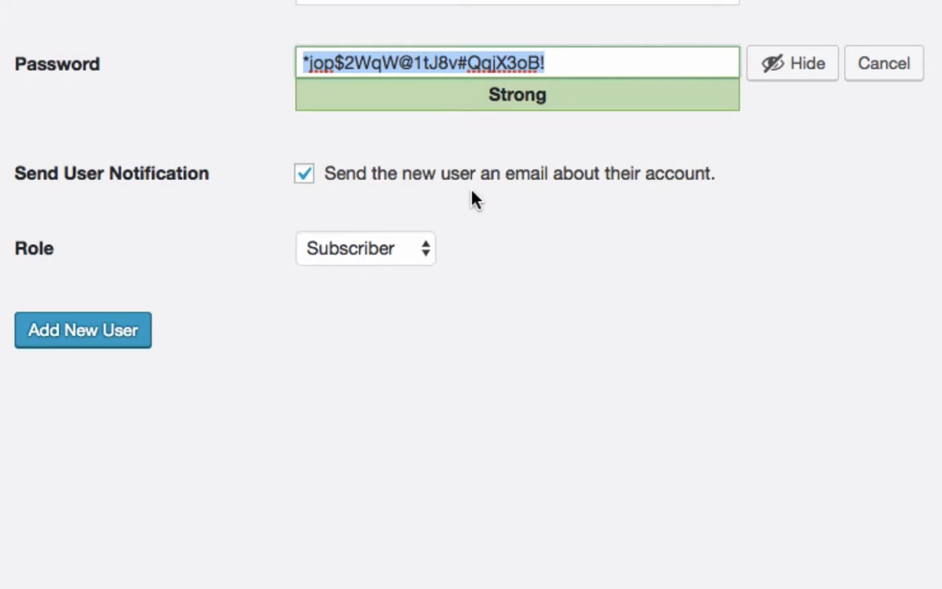
pyautogui.scroll(5, 471, 194)
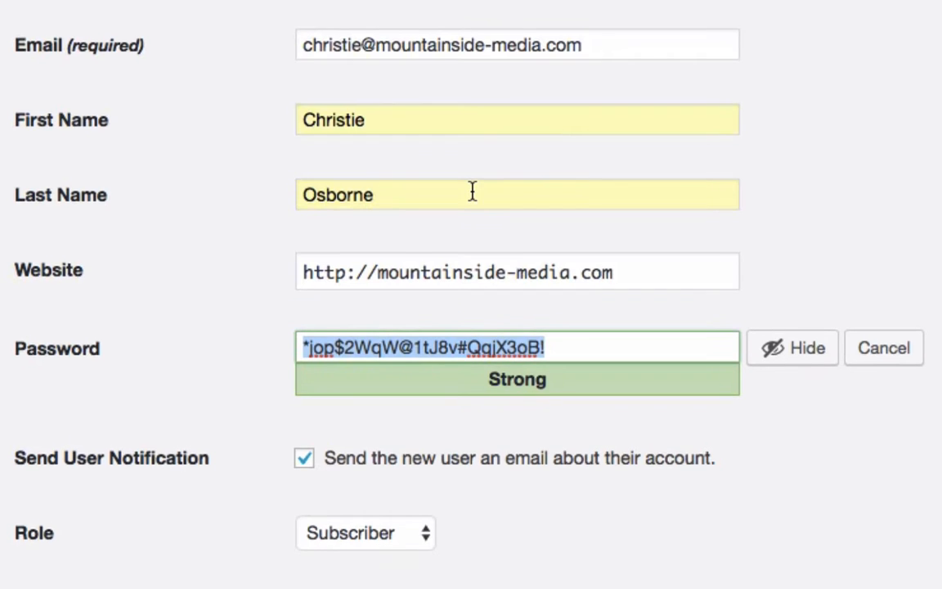
pyautogui.scroll(-7, 471, 191)
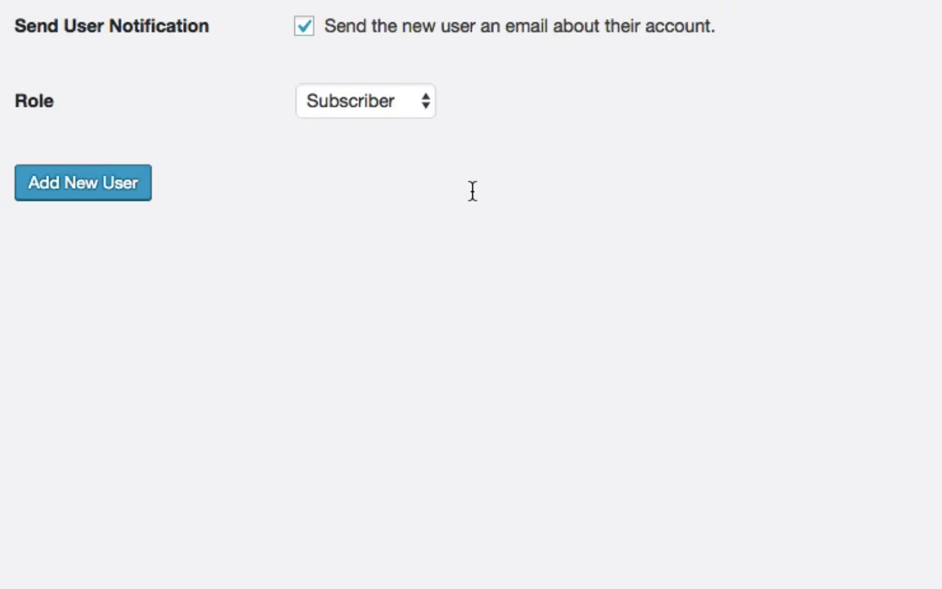
pyautogui.click(426, 112)
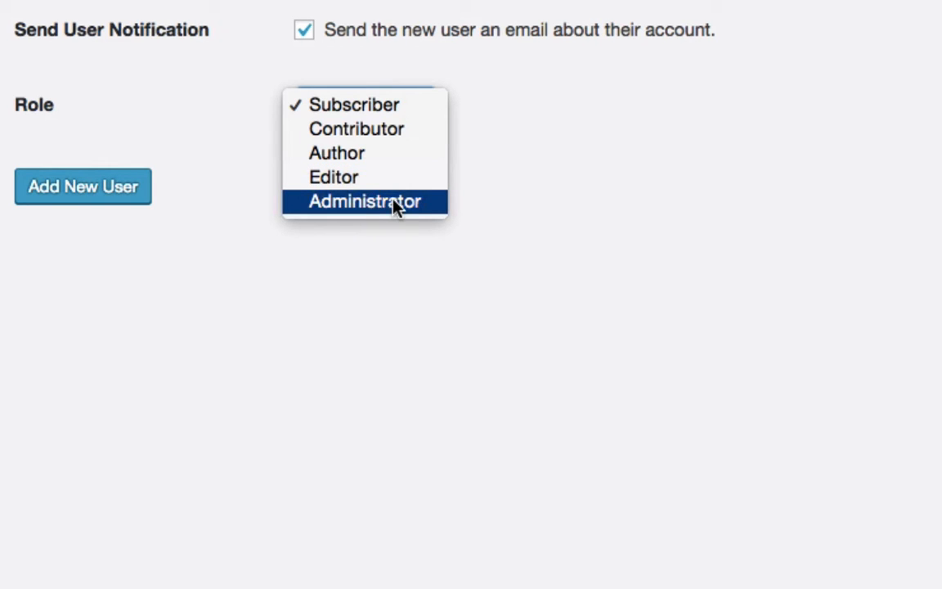
pyautogui.click(393, 205)
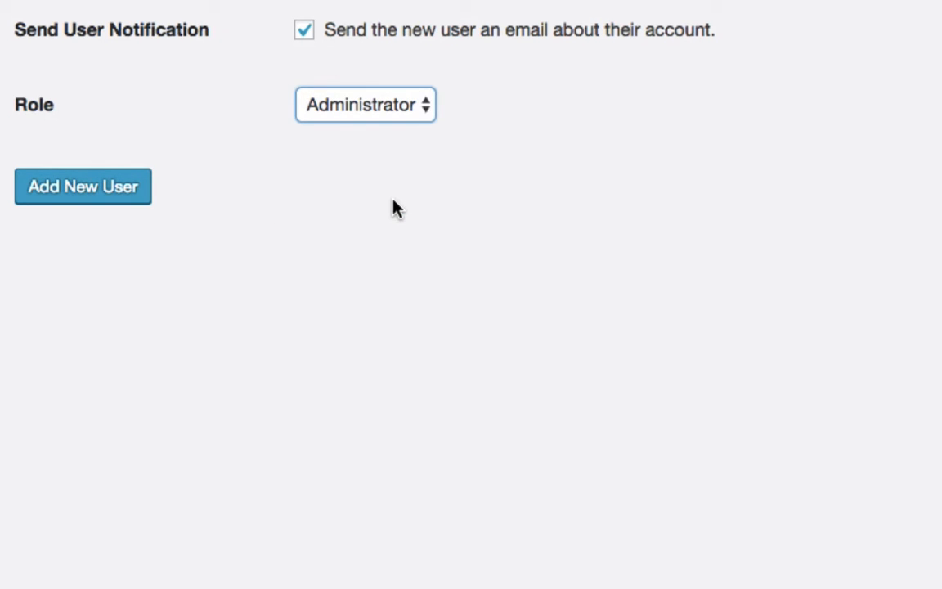
# Review the completed new user details and create the account
pyautogui.scroll(1, 393, 206)
pyautogui.scroll(2, 393, 206)
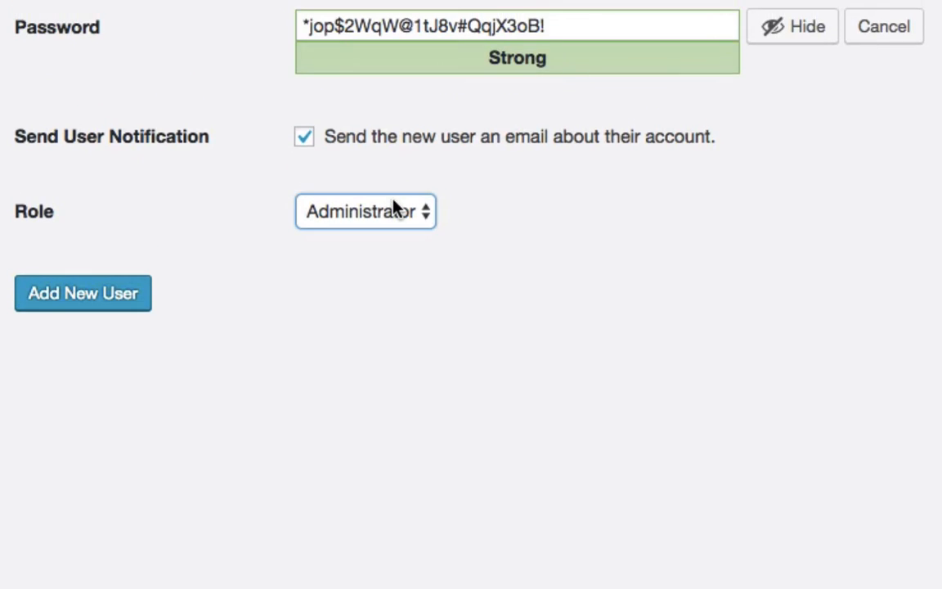
pyautogui.scroll(5, 394, 205)
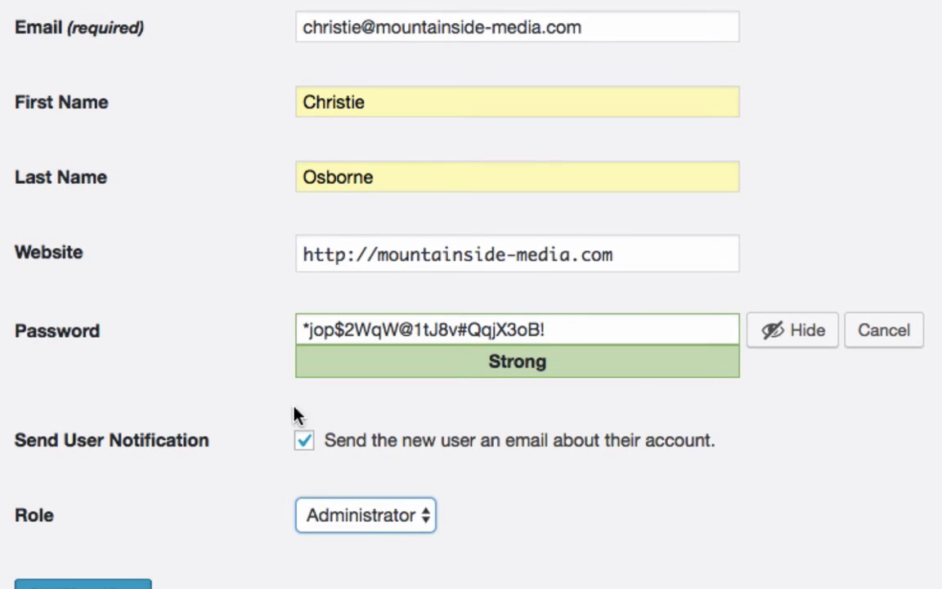
pyautogui.scroll(-3, 649, 475)
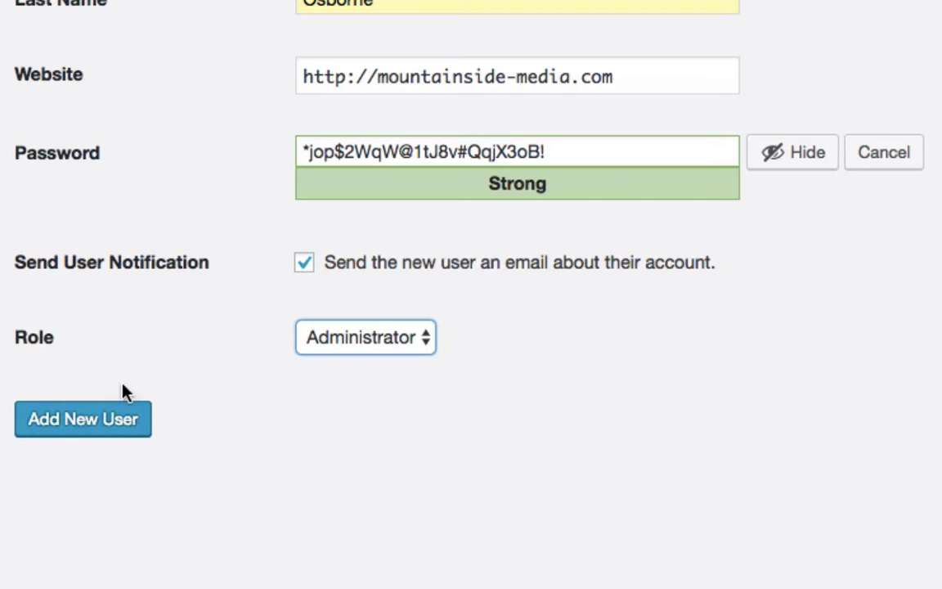
pyautogui.click(85, 430)
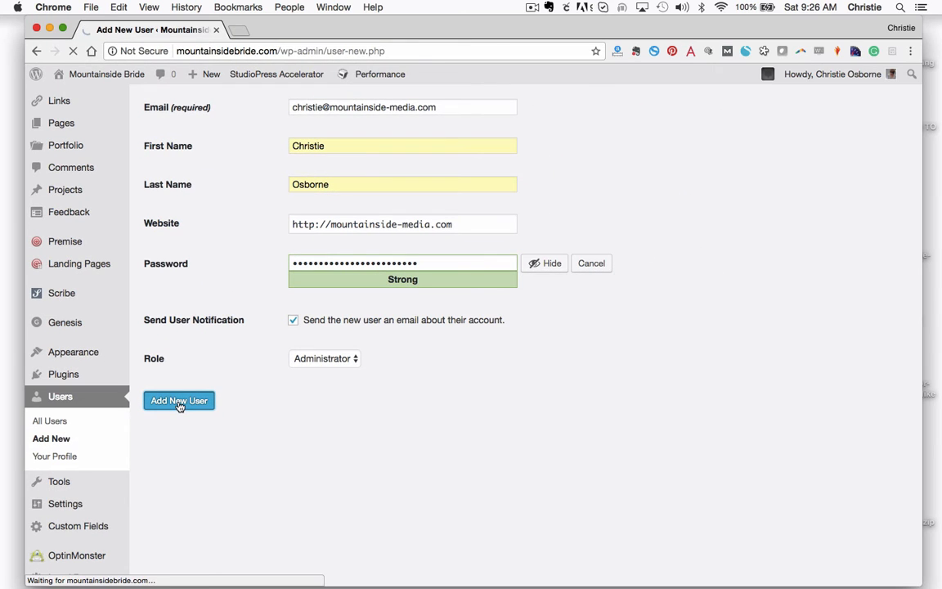
# Go to gmail.com in a new browser tab and open the WordPress email about the username and password info
pyautogui.press('super+t')
pyautogui.write('gmail.com')
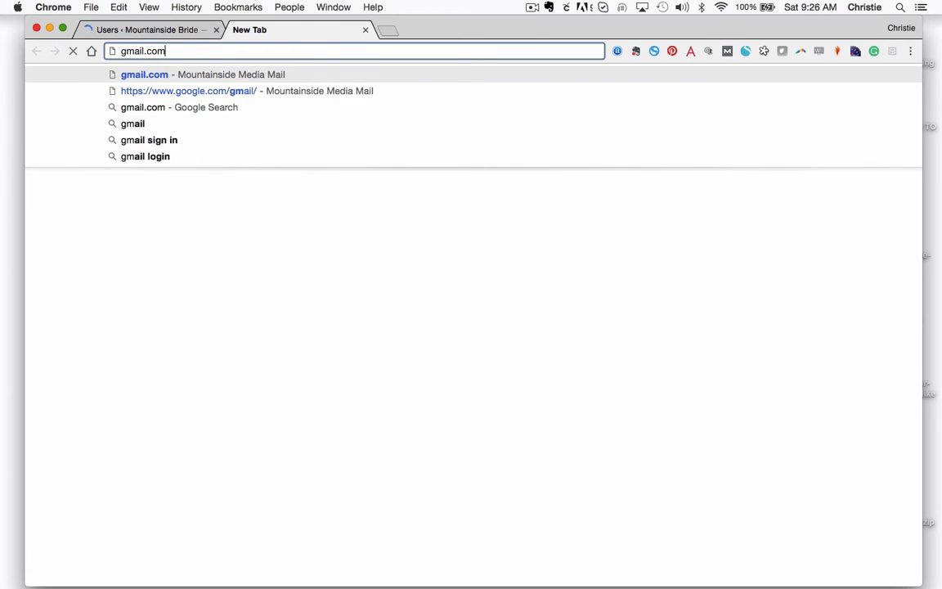
pyautogui.press('Return')
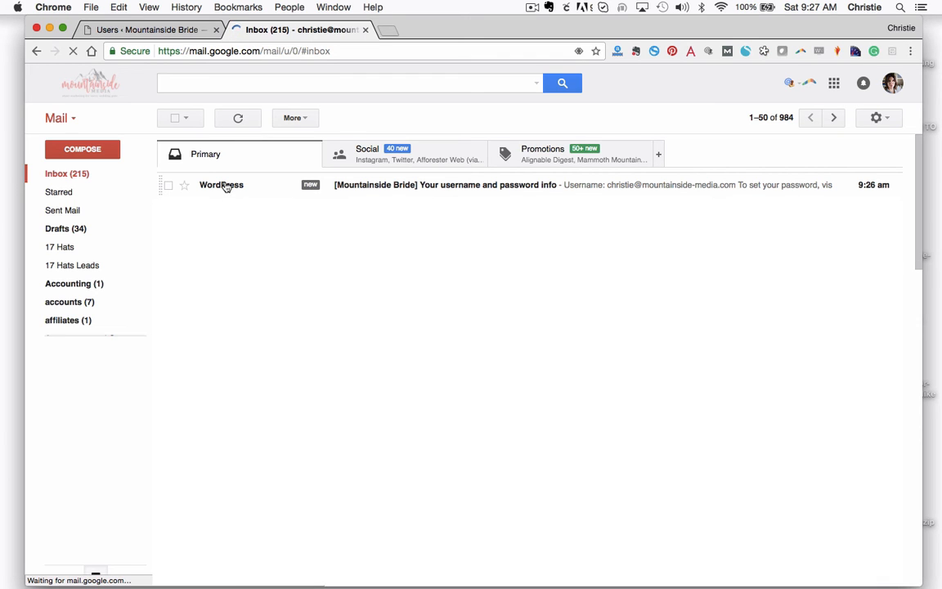
pyautogui.click(227, 186)
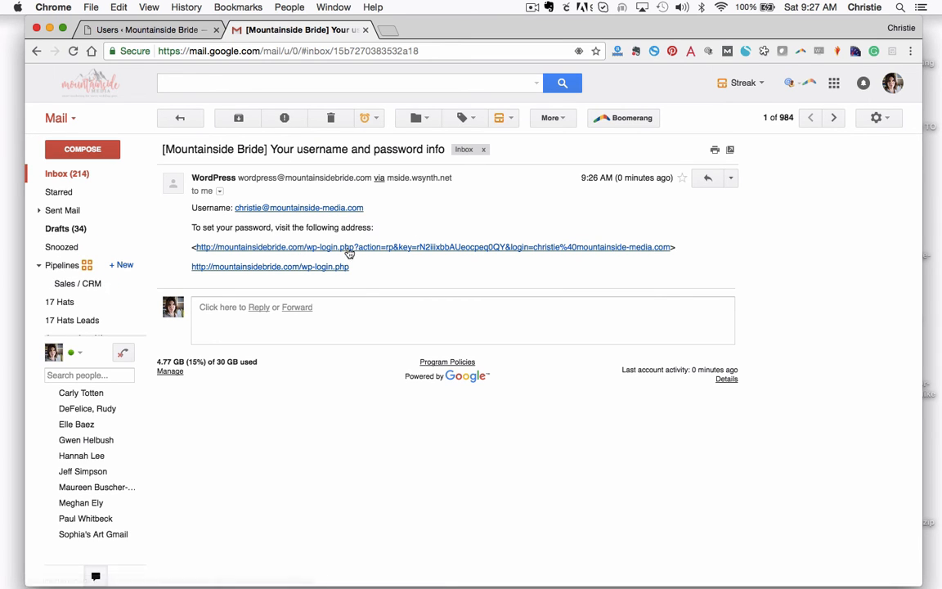
# Follow the email's link for setting the account password and check the suggested new password
pyautogui.click(331, 247)
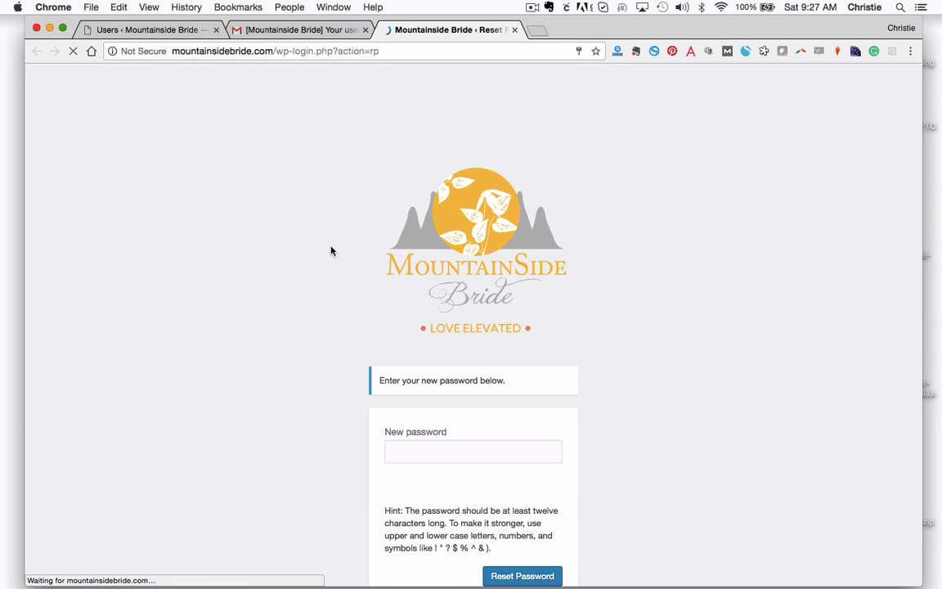
pyautogui.scroll(-2, 267, 395)
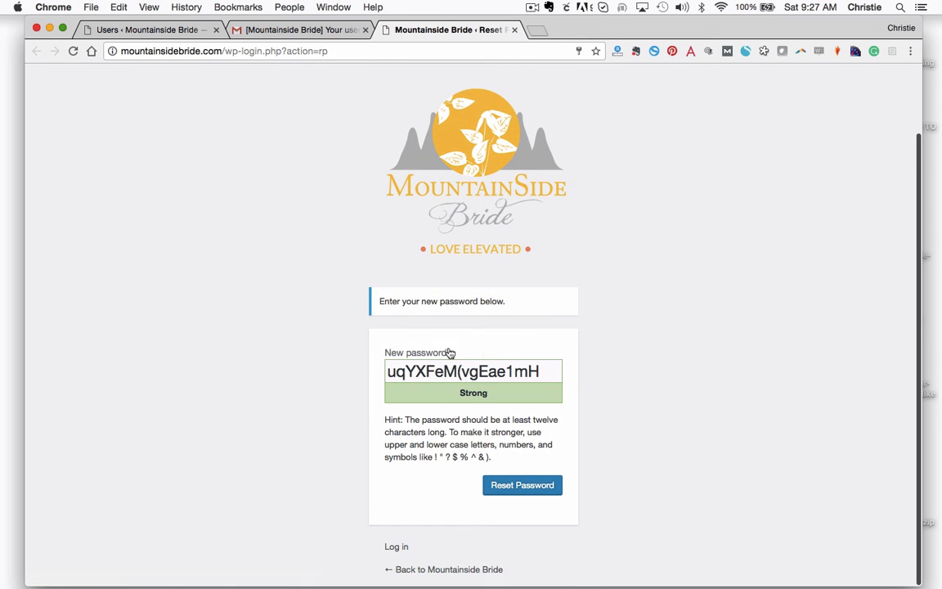
pyautogui.moveTo(551, 371); pyautogui.dragTo(328, 372)
pyautogui.click(327, 372)
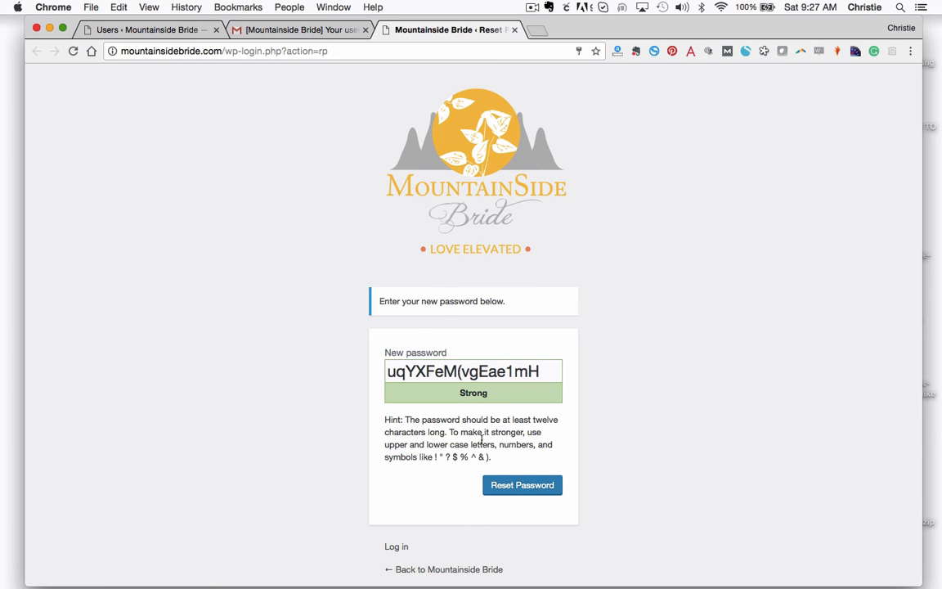